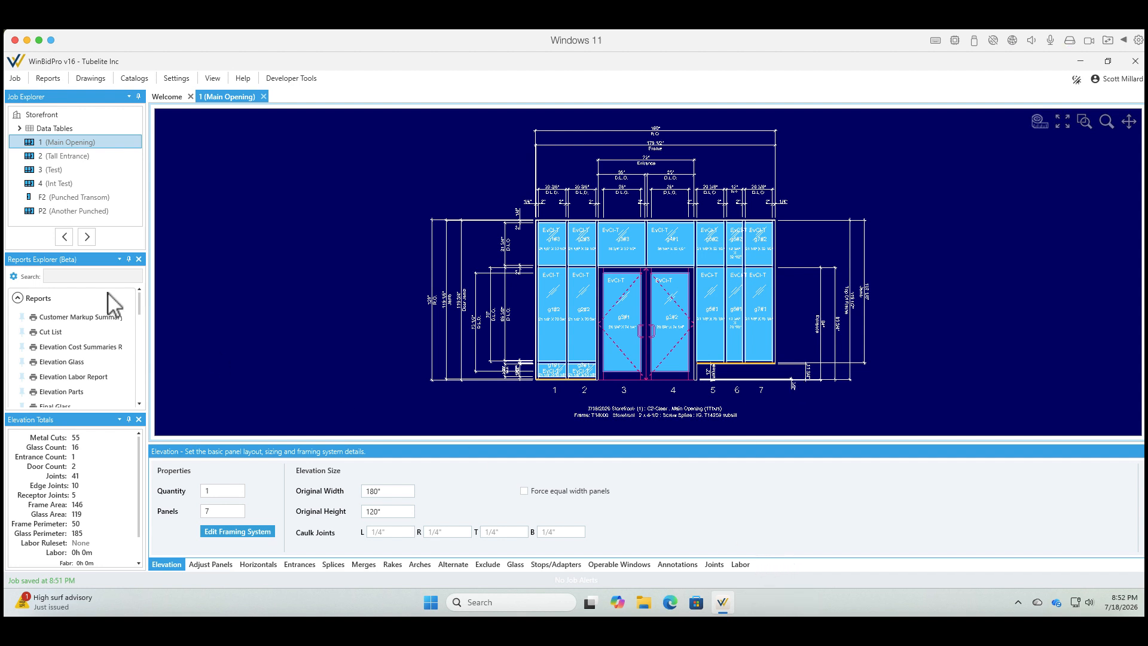
- Assign the job's Shear Block labor ruleset to elevation 1 in the job labor rules and narrow the Elevation column
left_click(21, 78)
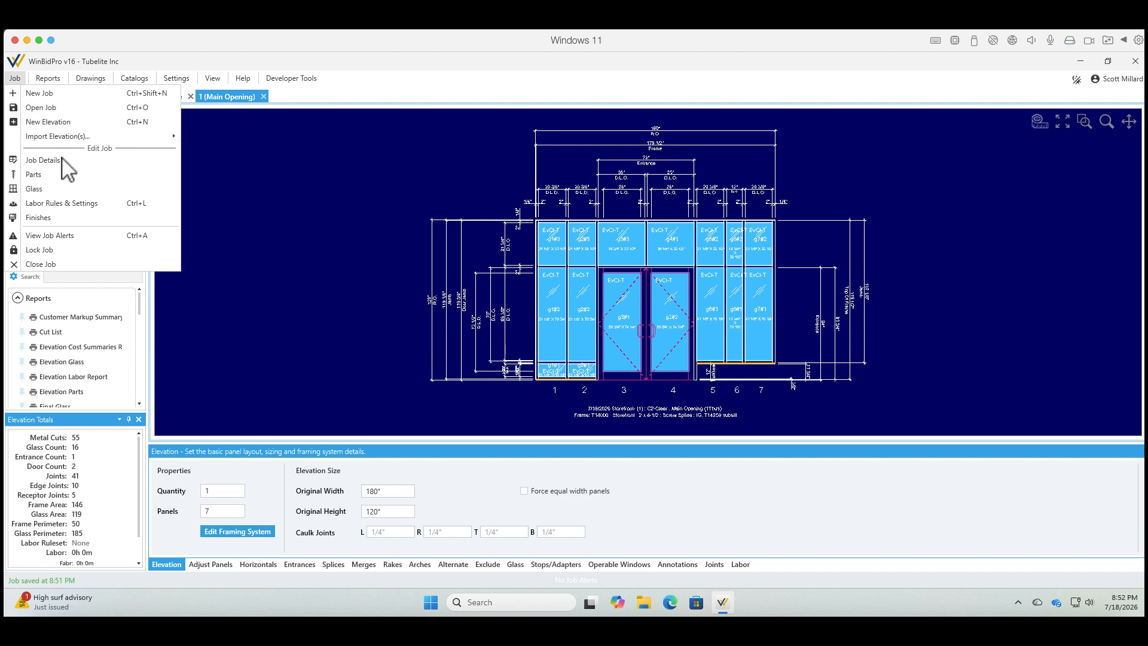
left_click(96, 205)
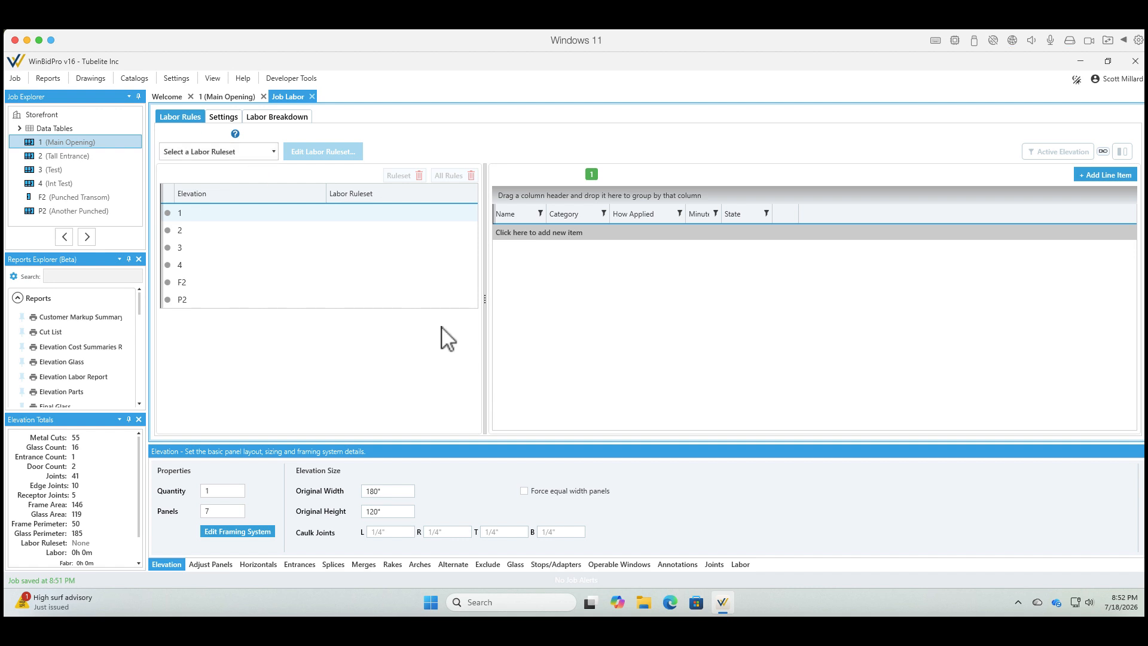
left_click(200, 217)
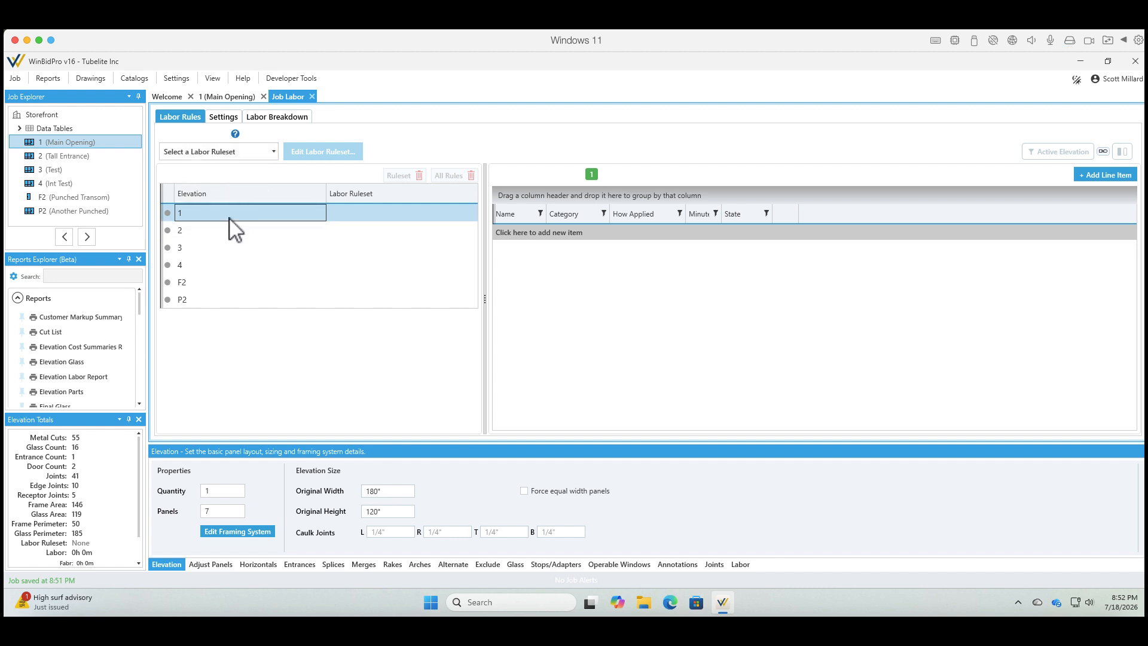
left_click(275, 158)
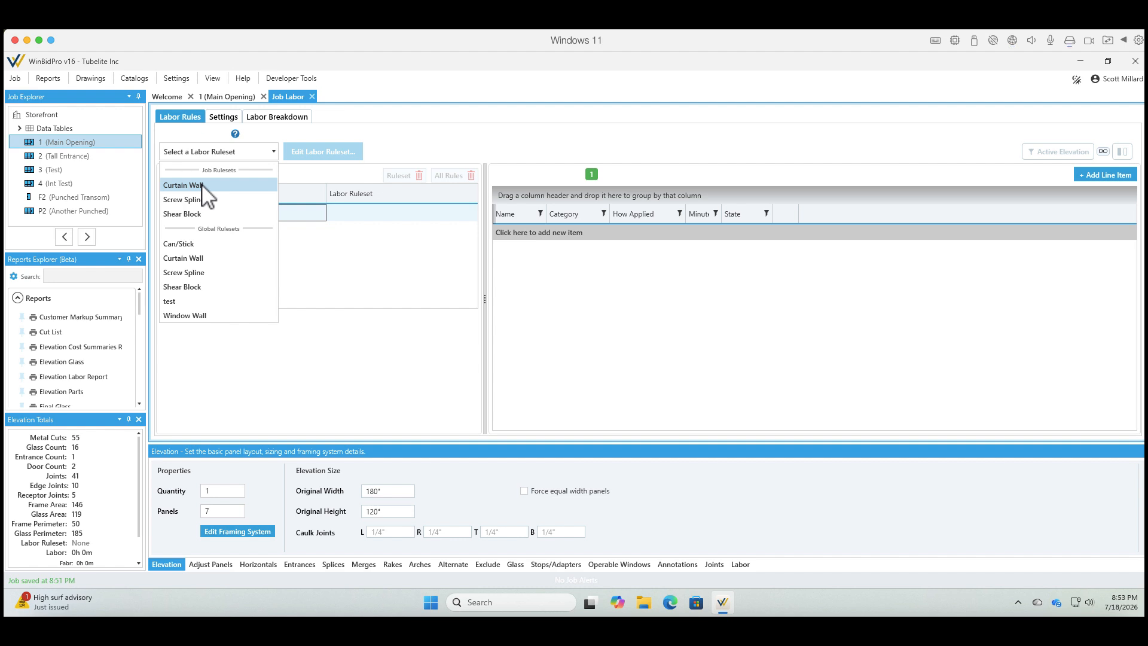
left_click(202, 217)
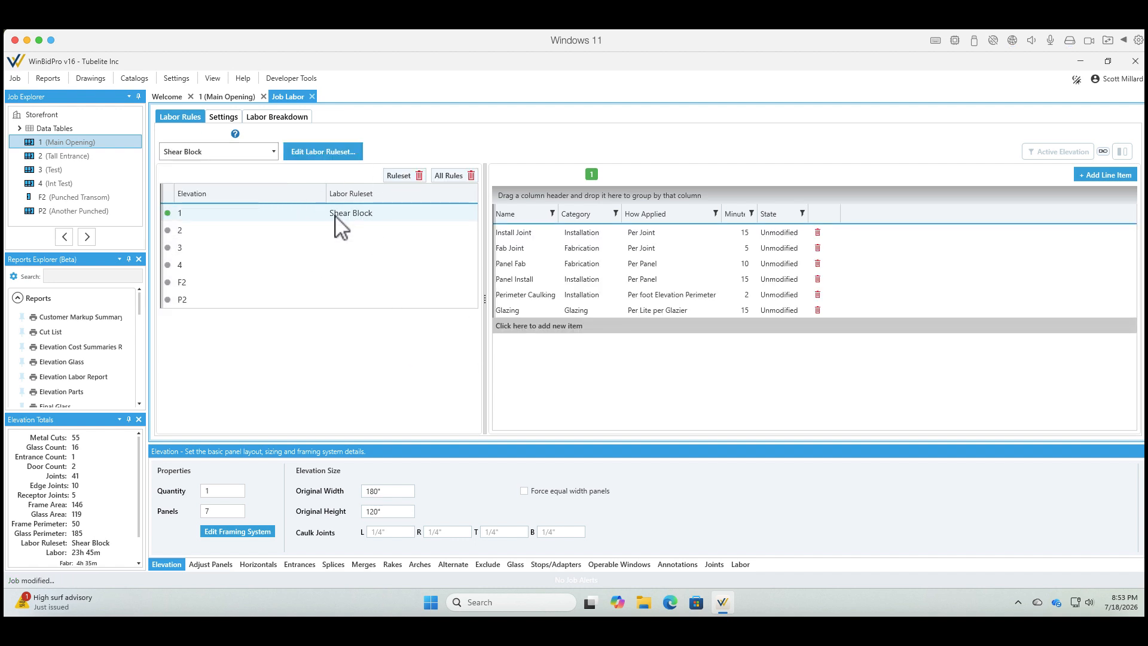
left_click_drag(326, 194, 265, 190)
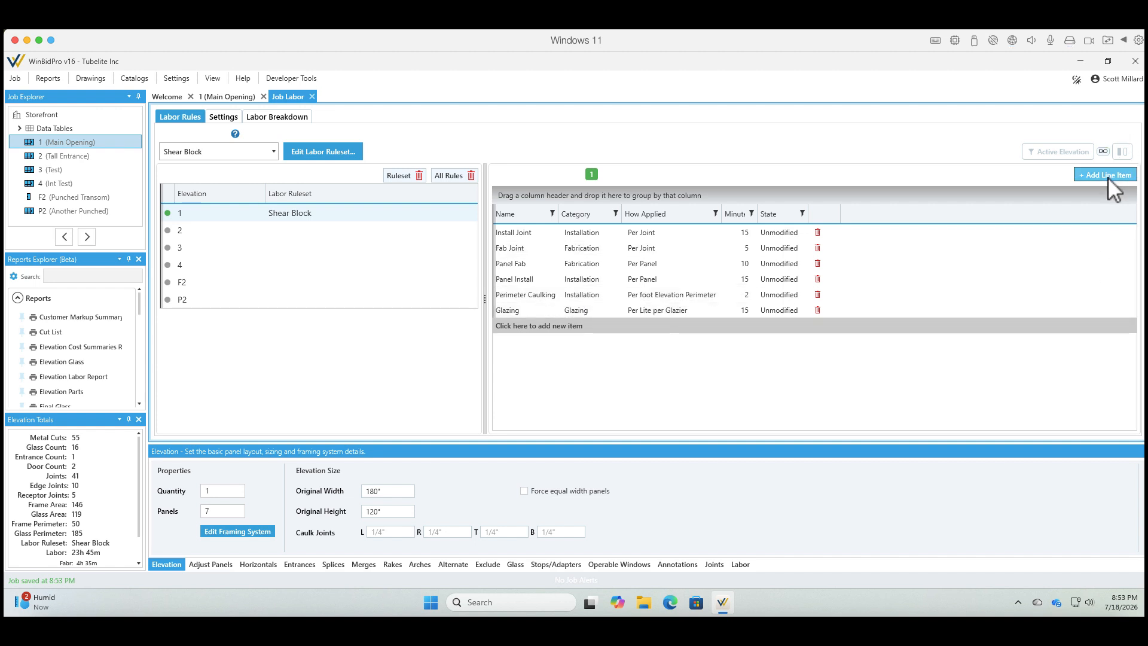
left_click(744, 263)
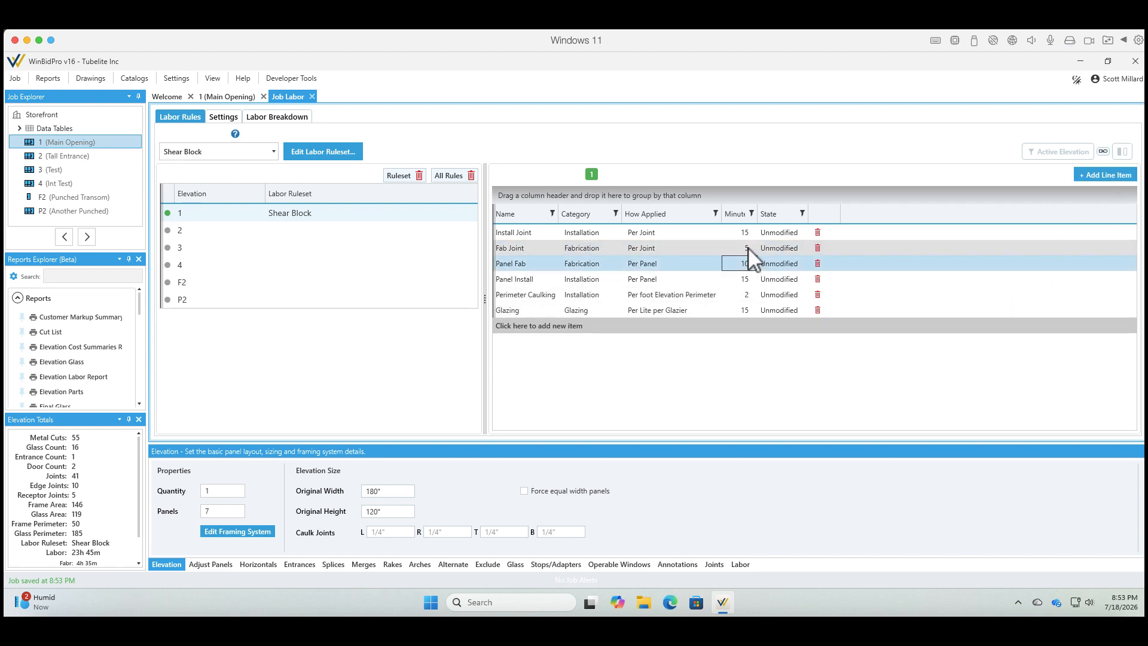
left_click(748, 247)
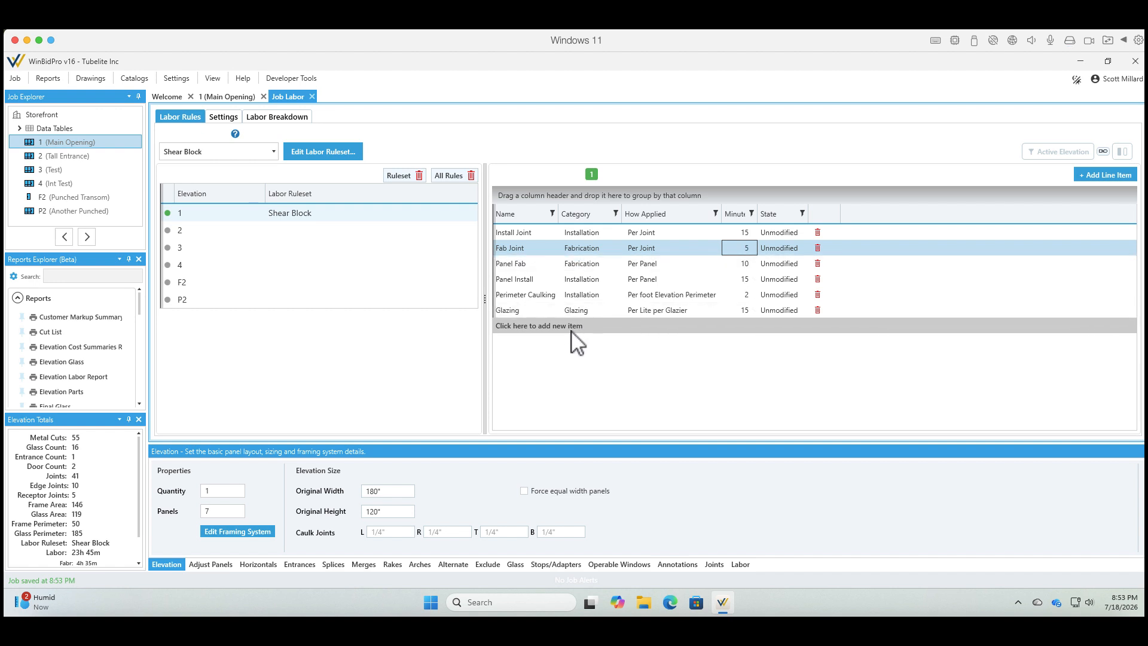
left_click(546, 328)
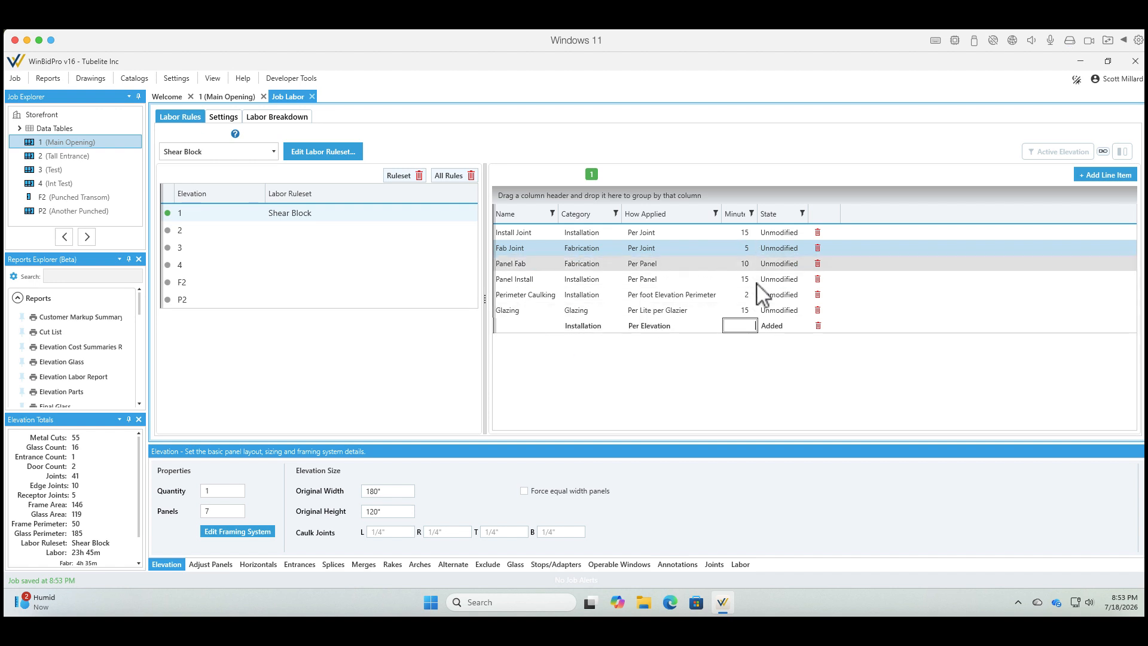
left_click(703, 268)
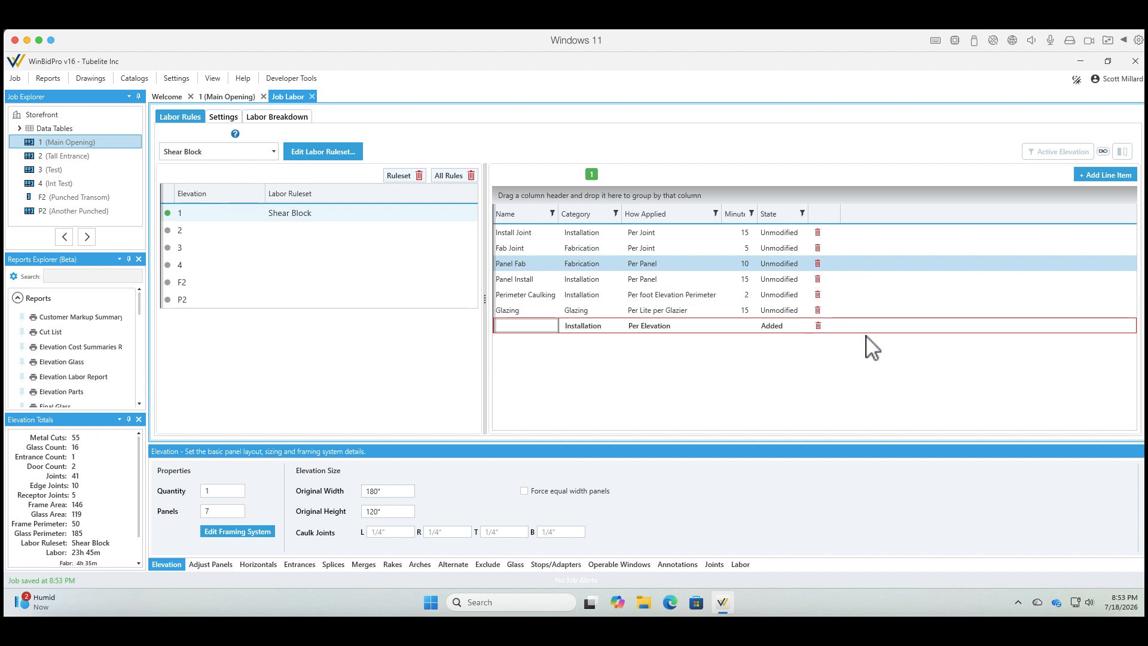
left_click(849, 387)
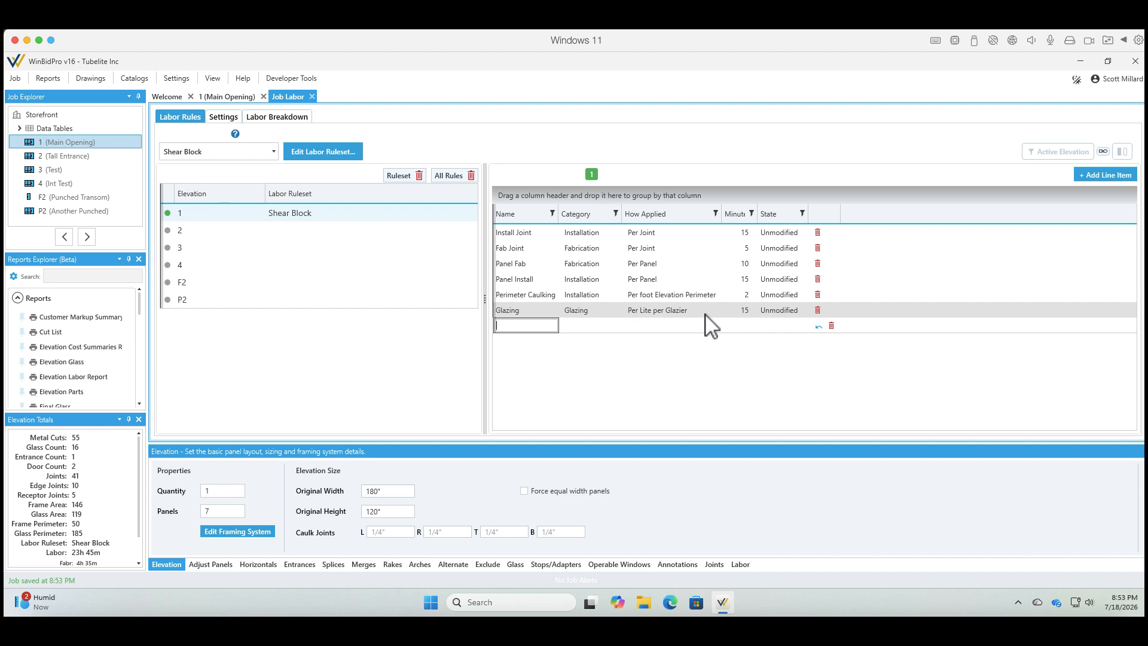
- Open elevation 3, select elevations 3, 4 and F2 together, and view the global rulesets offered for changing their labor rules
double_click(51, 170)
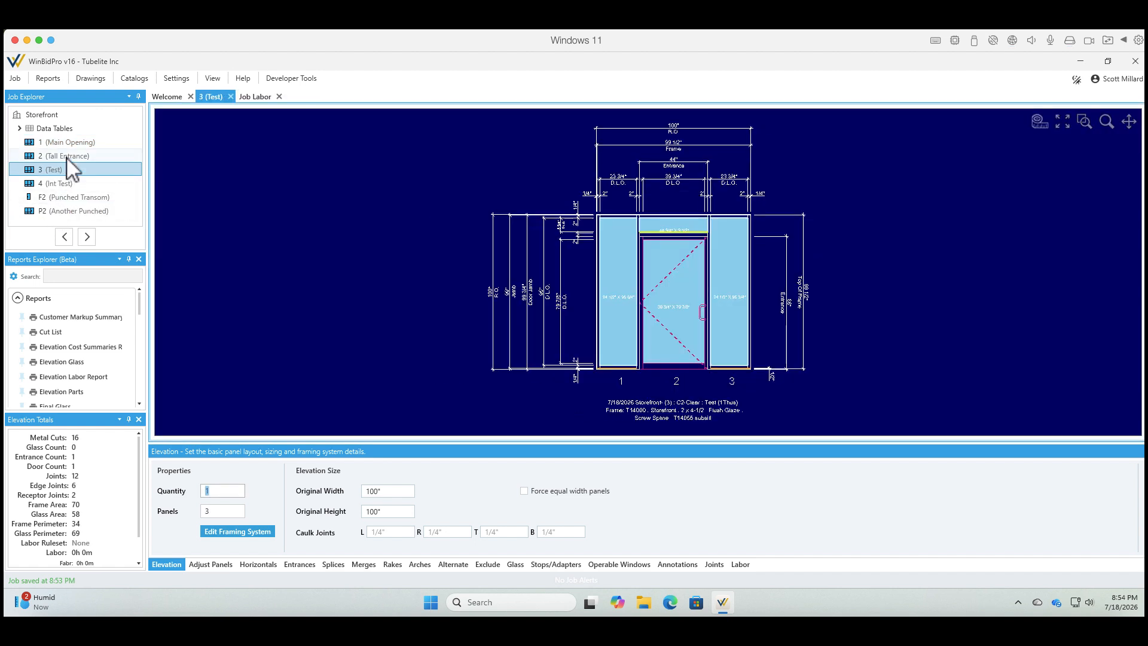
left_click(55, 200, "shift")
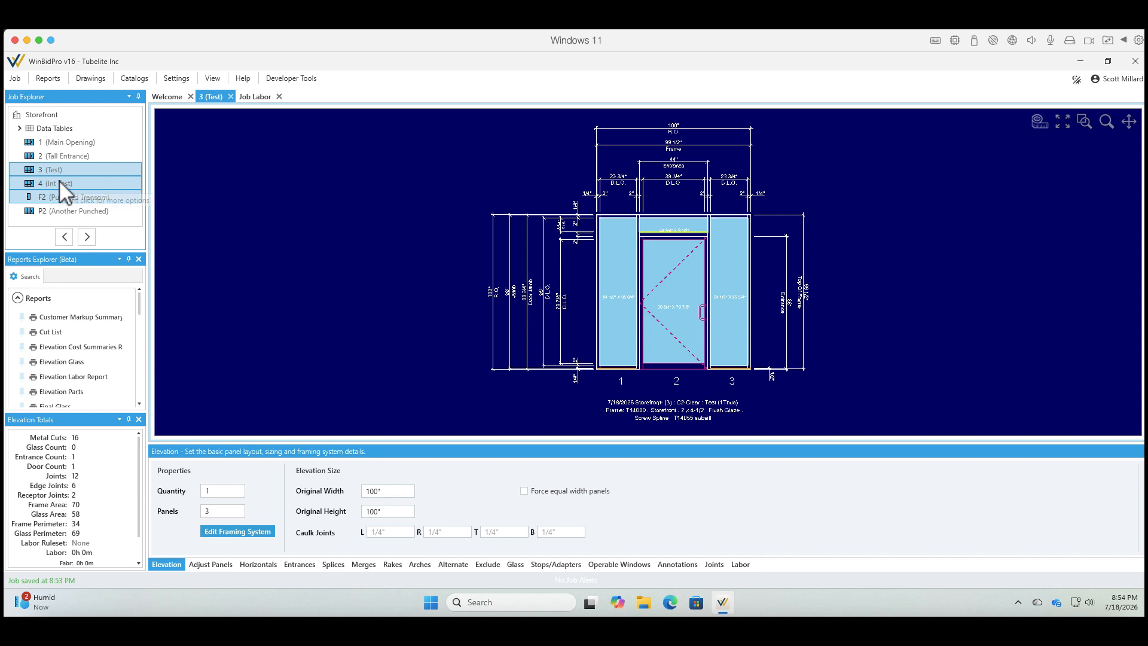
right_click(58, 183)
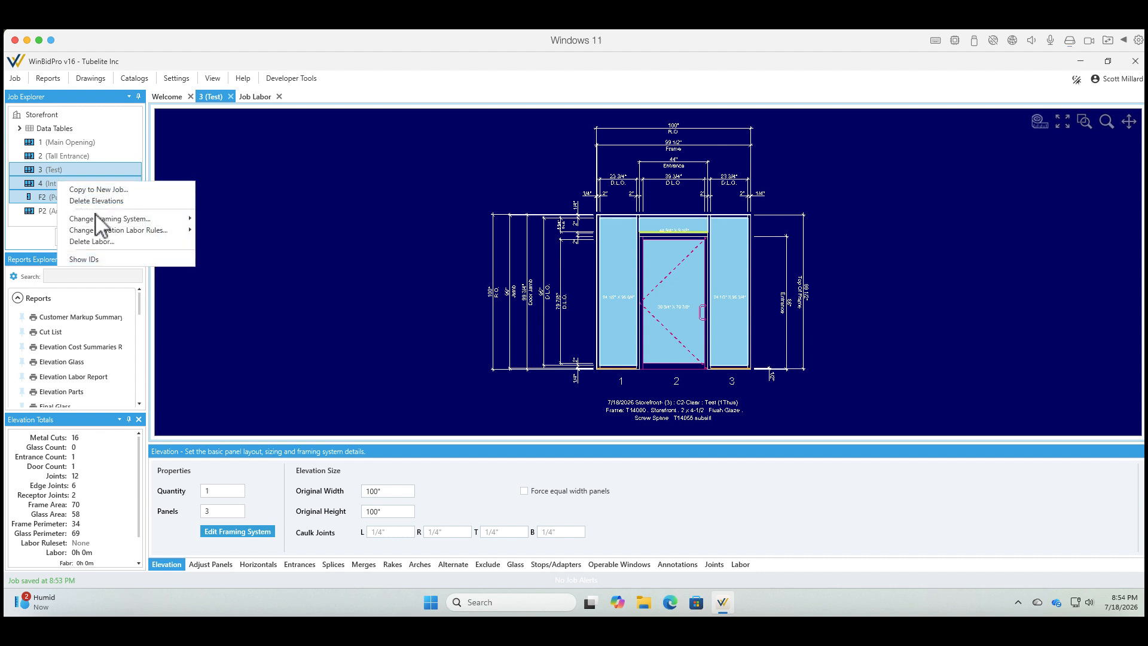
mouse_move(91, 235)
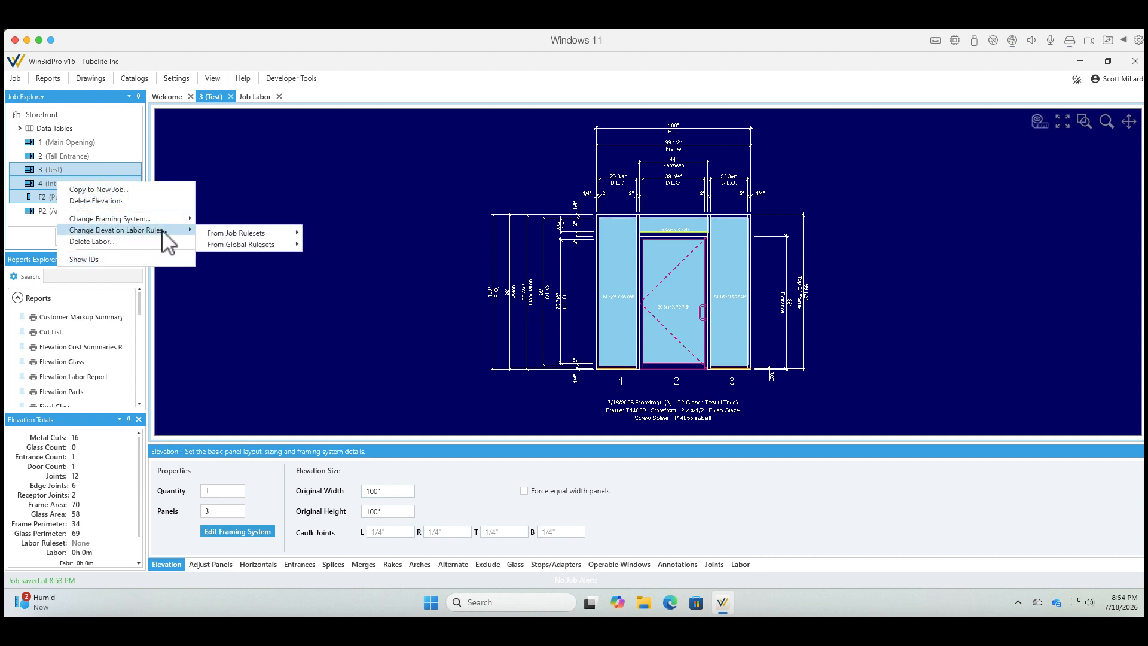
mouse_move(224, 236)
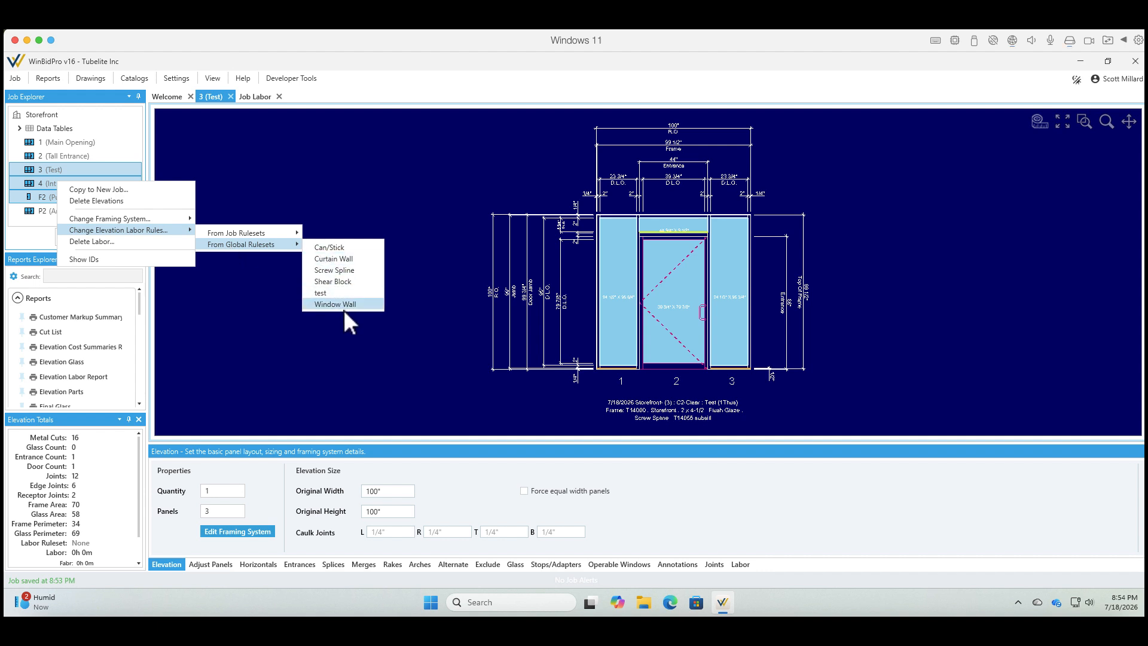
mouse_move(294, 231)
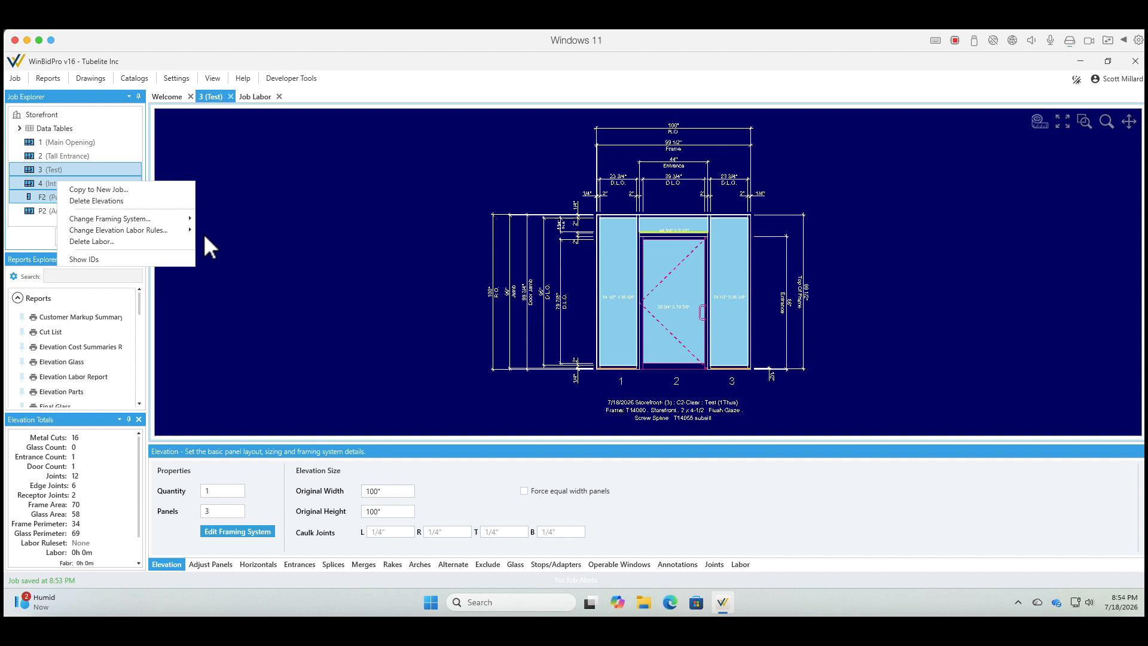
mouse_move(179, 231)
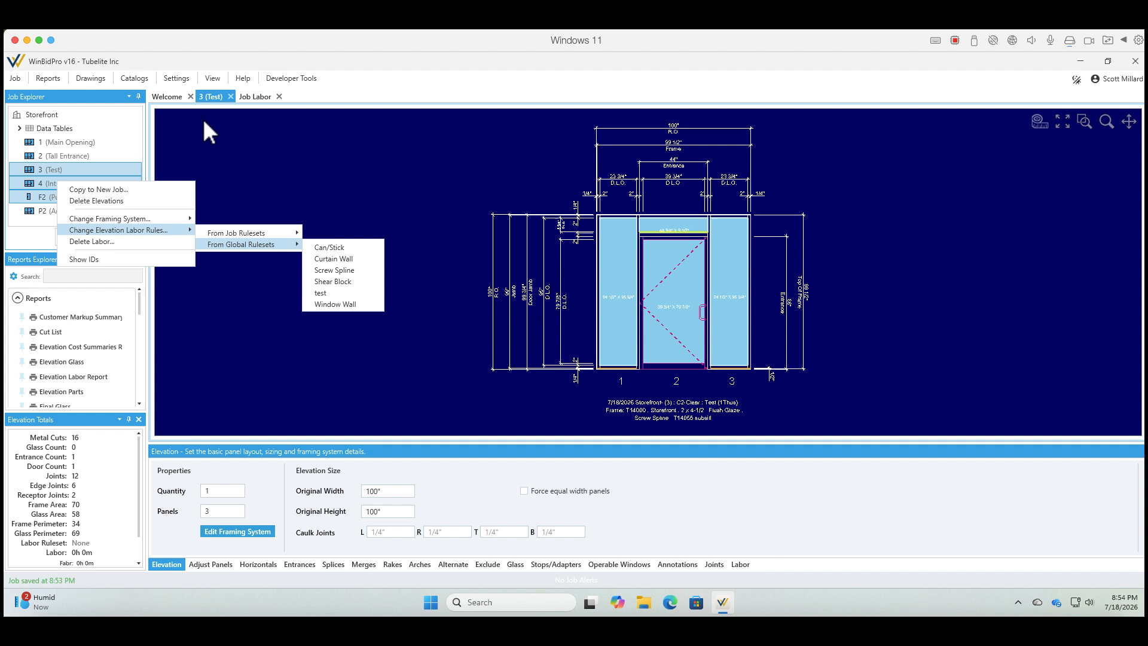
- Open elevation 2 (Tall Entrance) and view the labor options offered for it and for elevation 4 (Int Test)
left_click(49, 151)
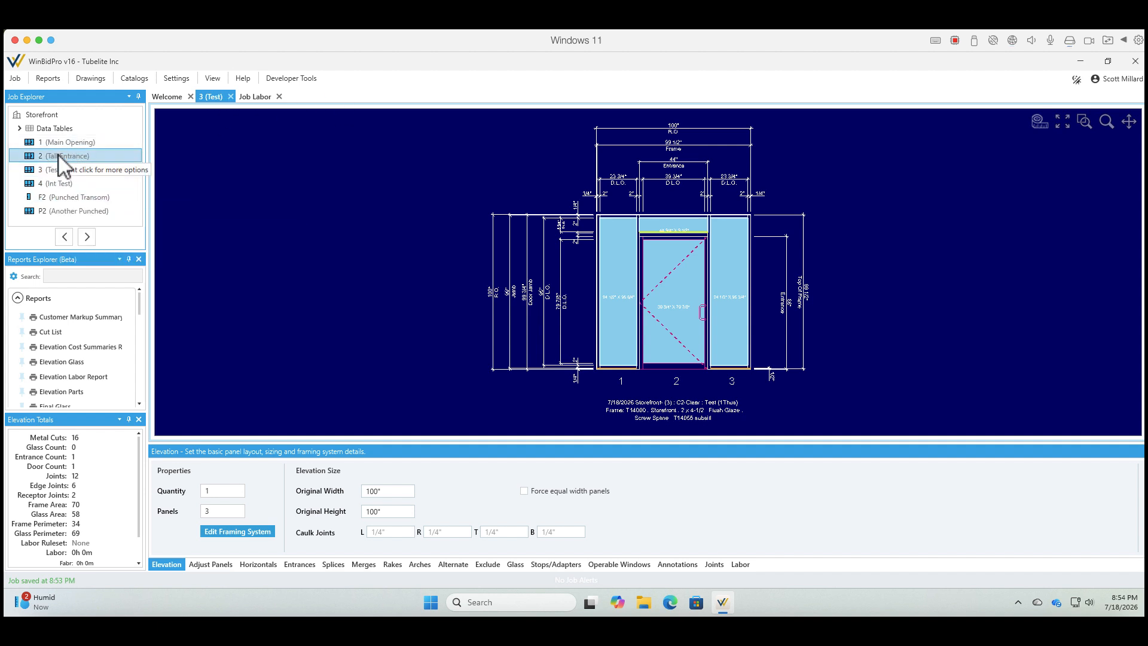
double_click(59, 153)
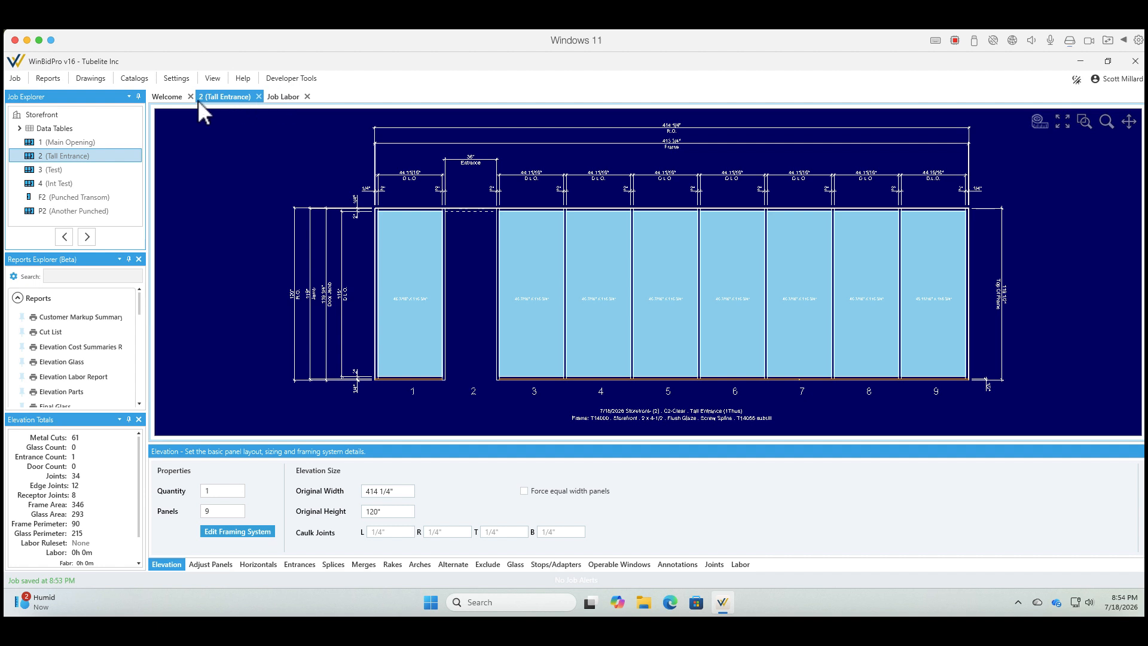
right_click(85, 155)
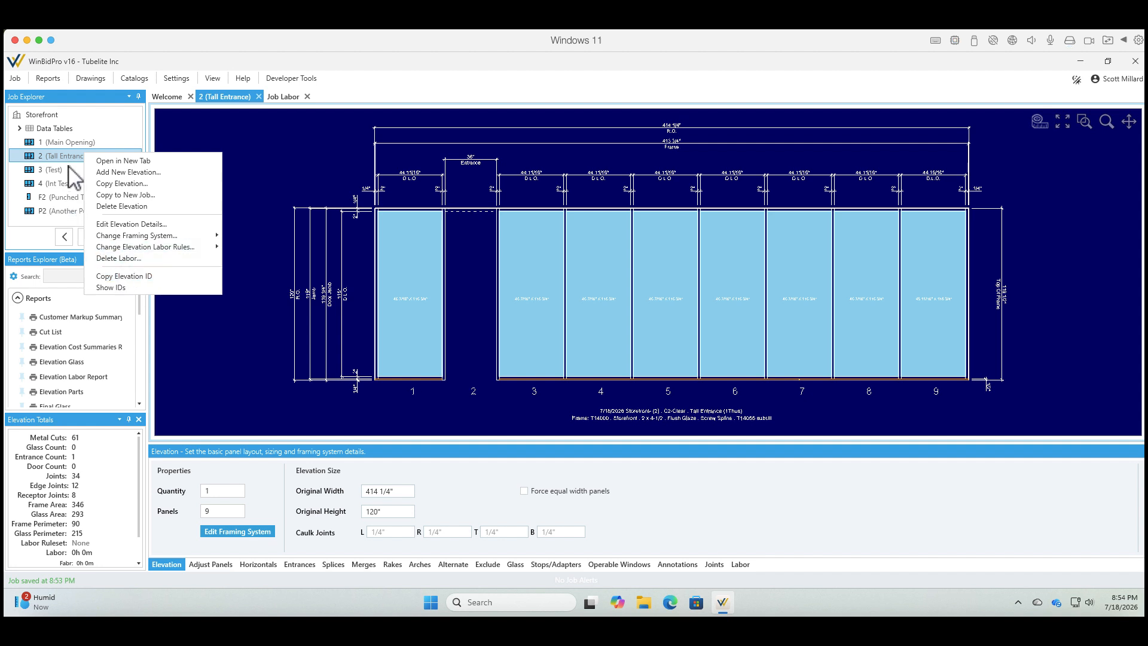
left_click(59, 185)
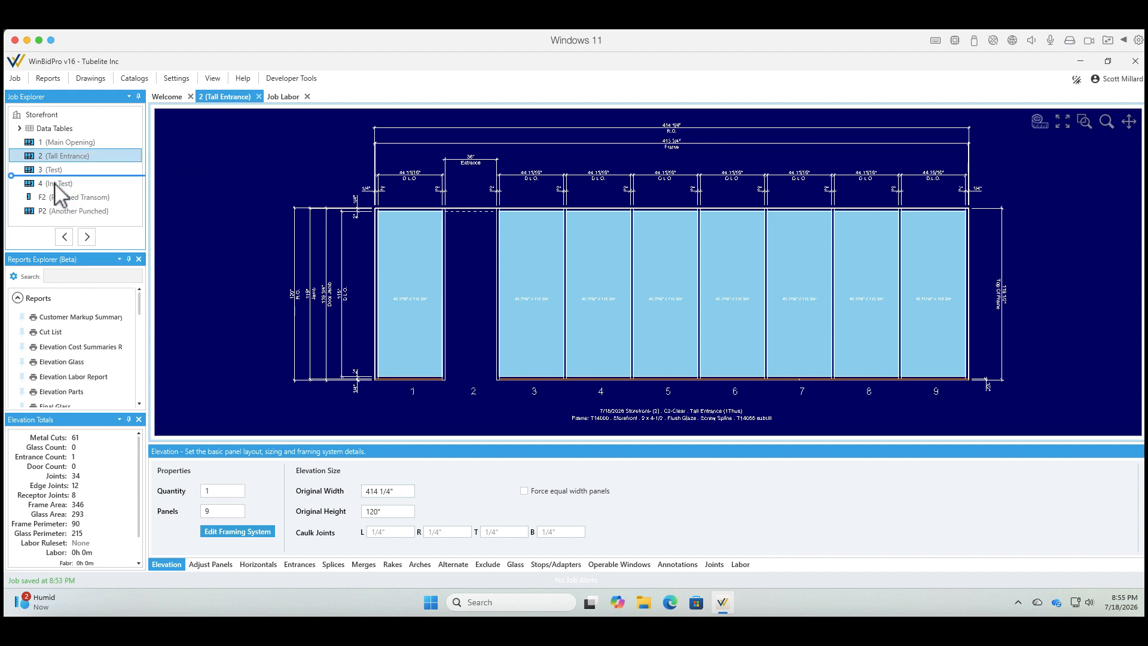
left_click(59, 183)
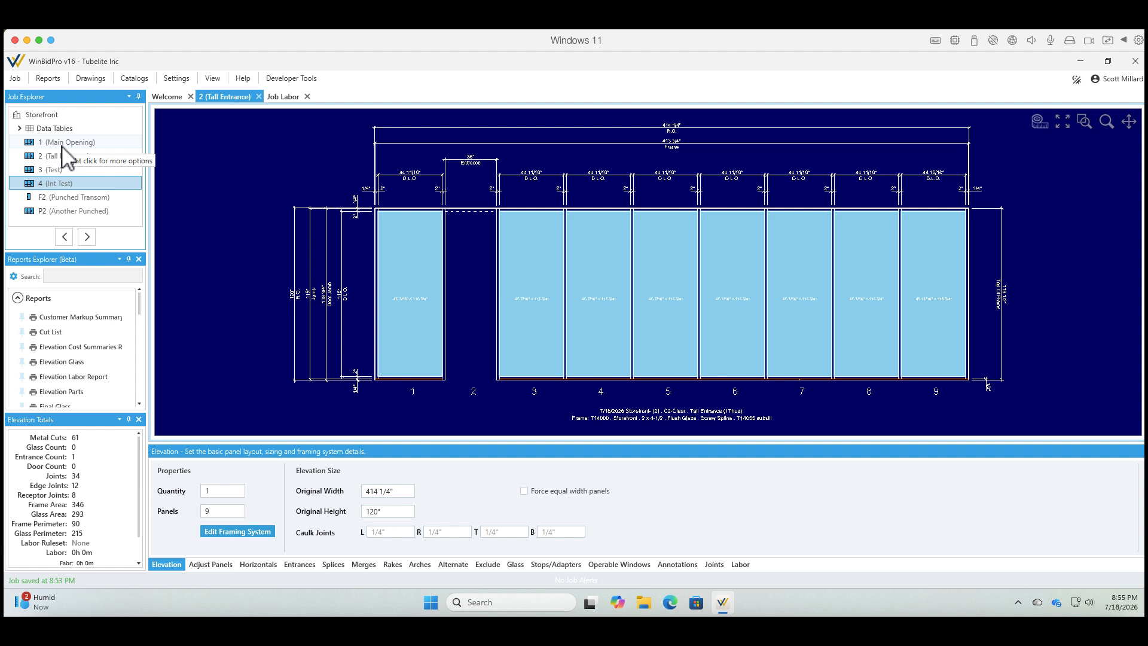
right_click(67, 187)
mouse_move(133, 276)
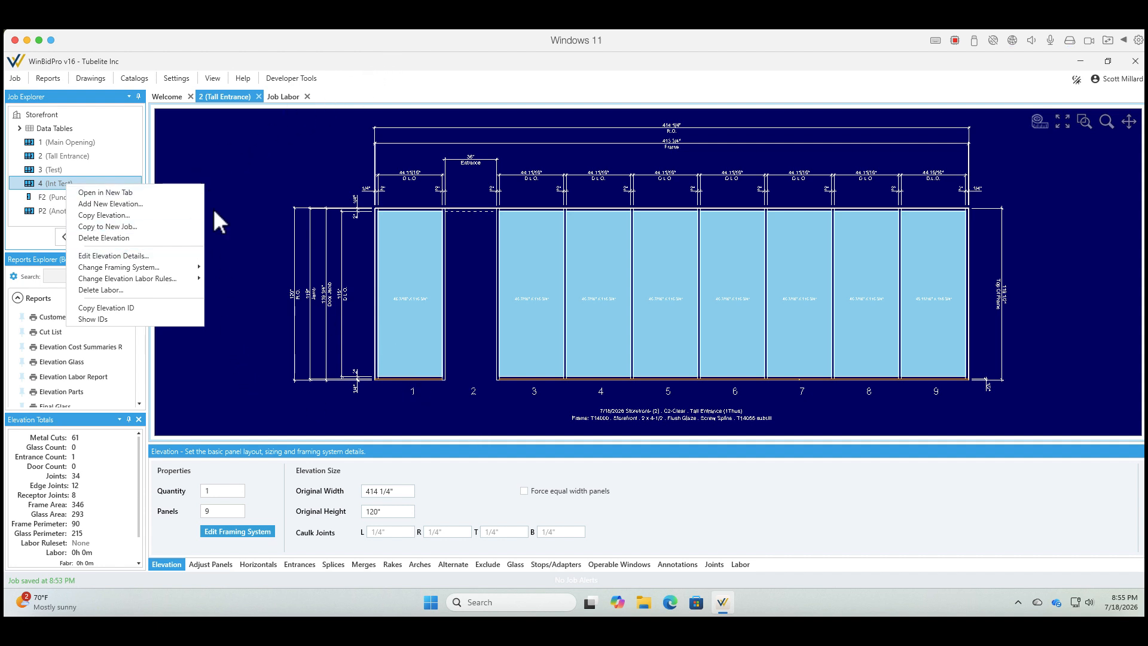
- Reopen the job labor view beside the elevation drawing and compare the labor rules of elevations 1 and F2, ending on elevation 1
left_click(307, 97)
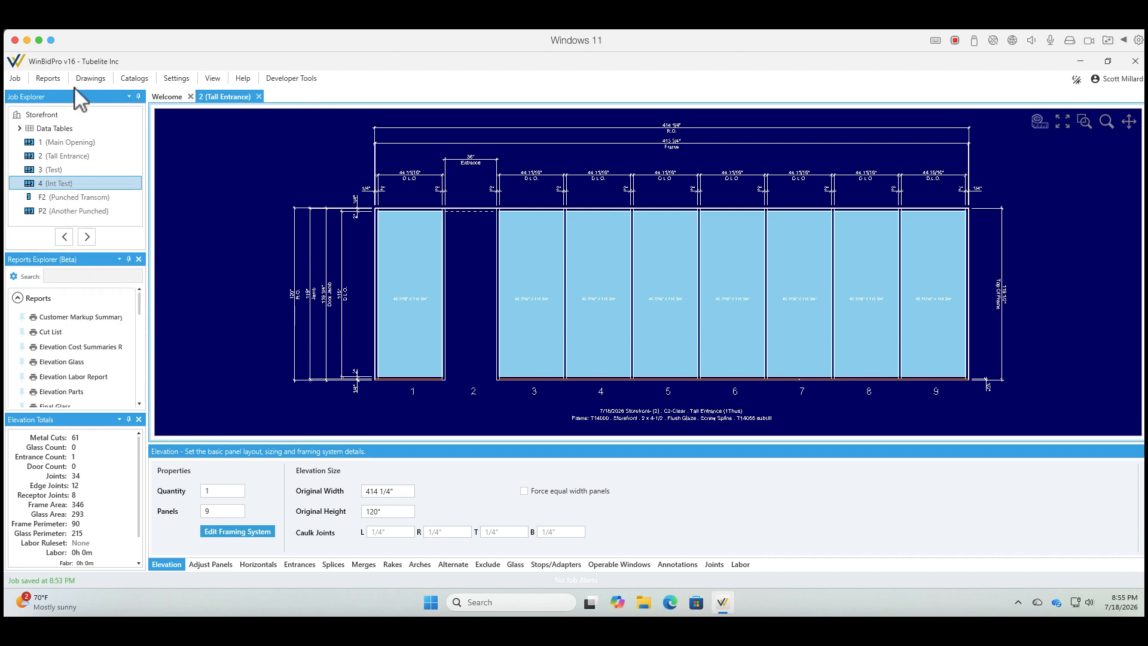
left_click(739, 565)
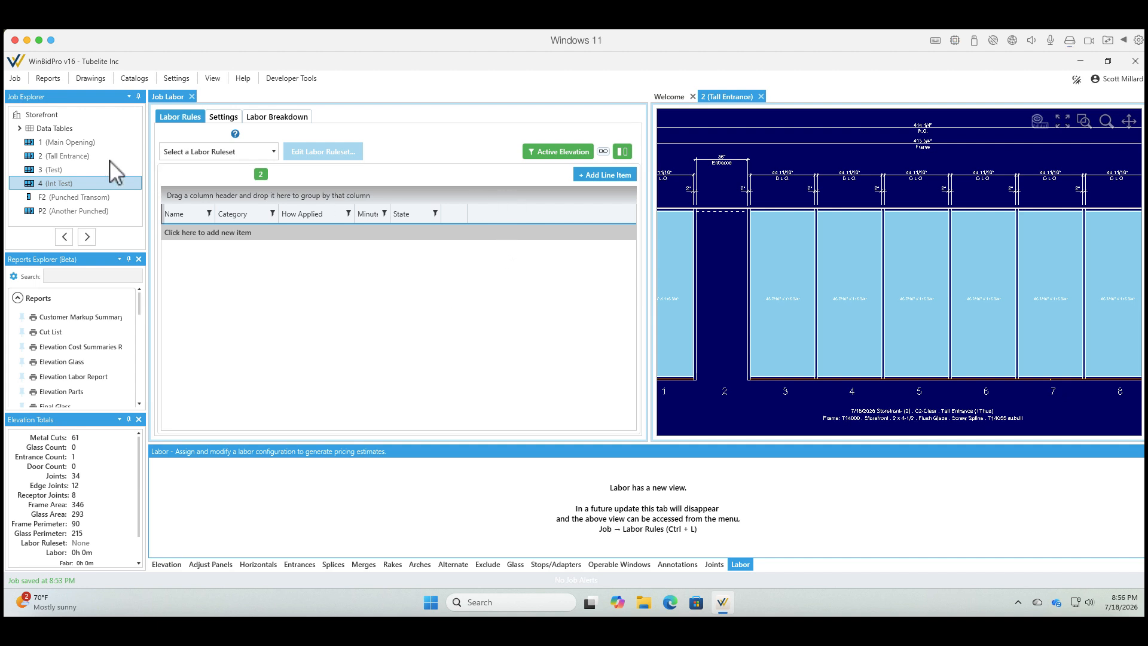
left_click(63, 144)
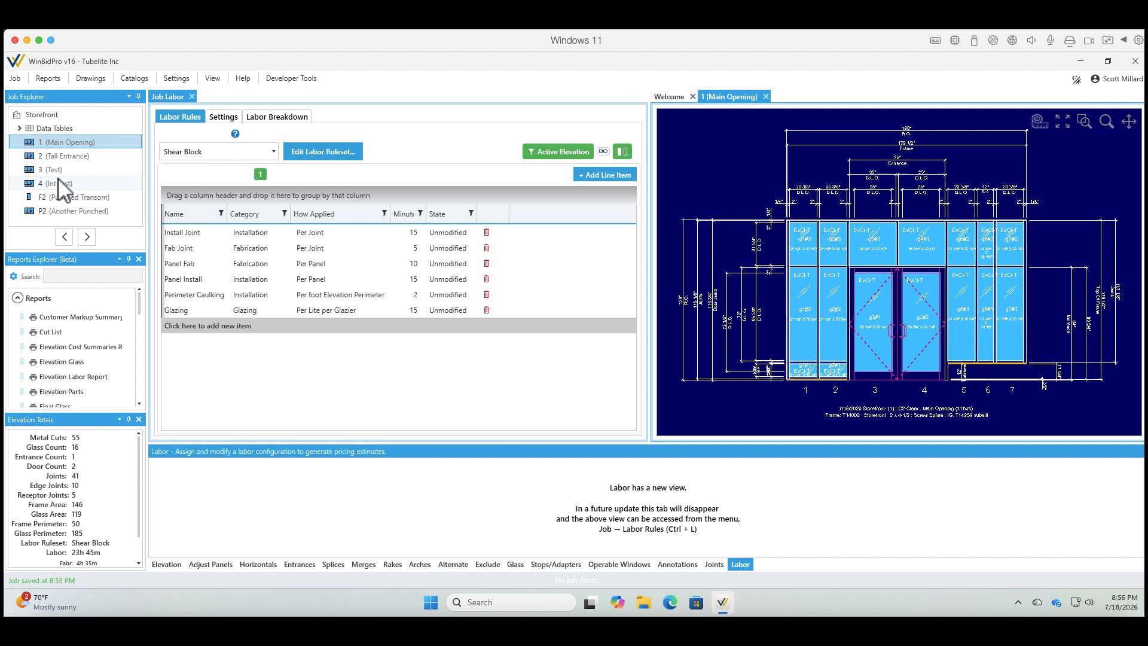
left_click(56, 197)
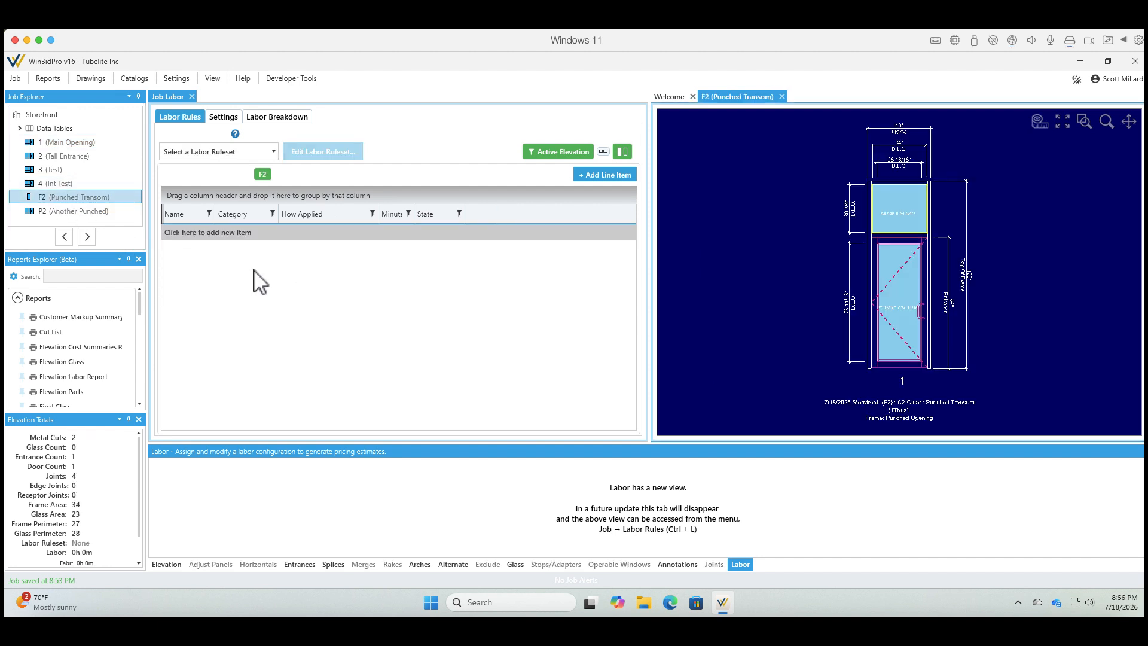
left_click(60, 145)
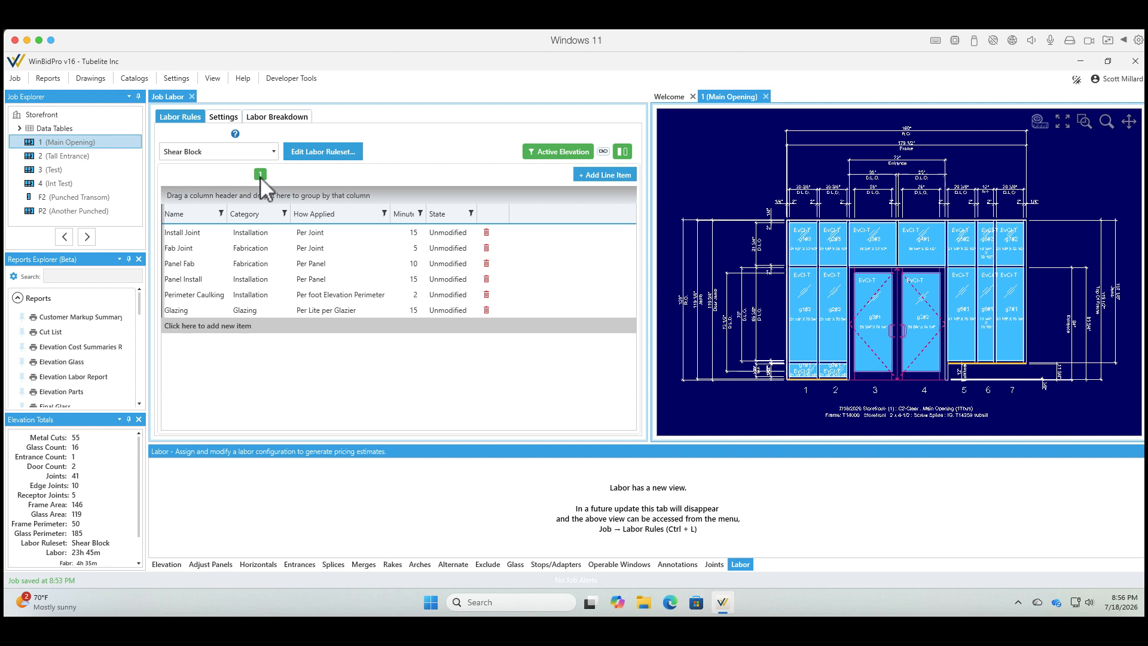
- Open the job's labor ruleset editor from elevation 1's Shear Block ruleset and display the Curtain Wall ruleset
left_click(332, 154)
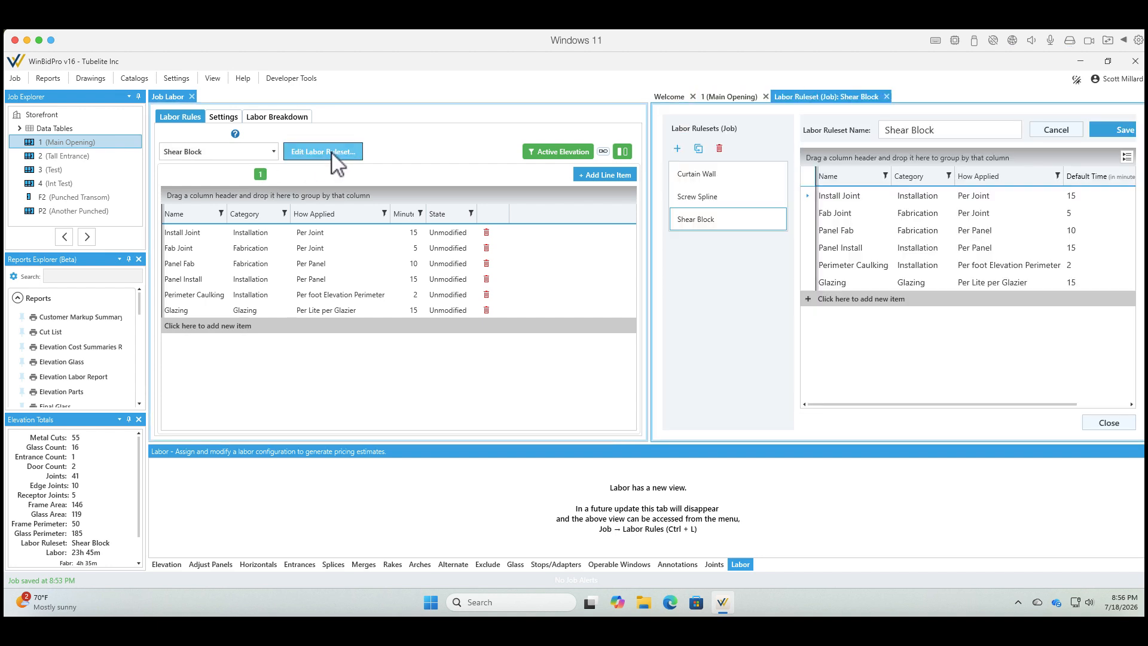
left_click(701, 175)
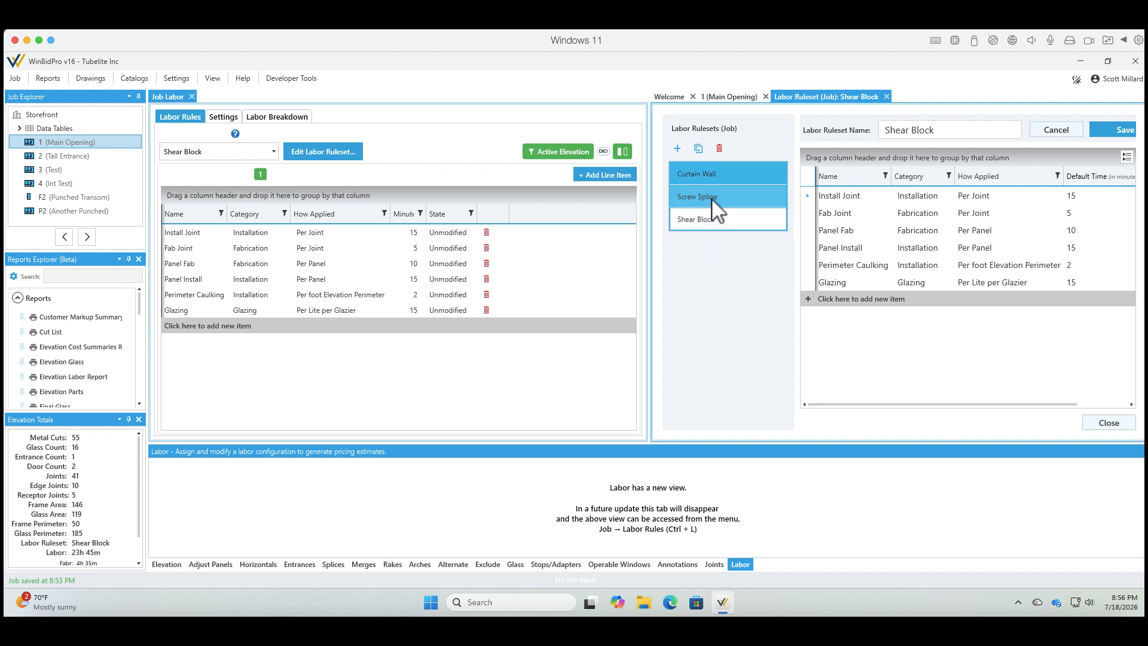
left_click(712, 199)
left_click(719, 174)
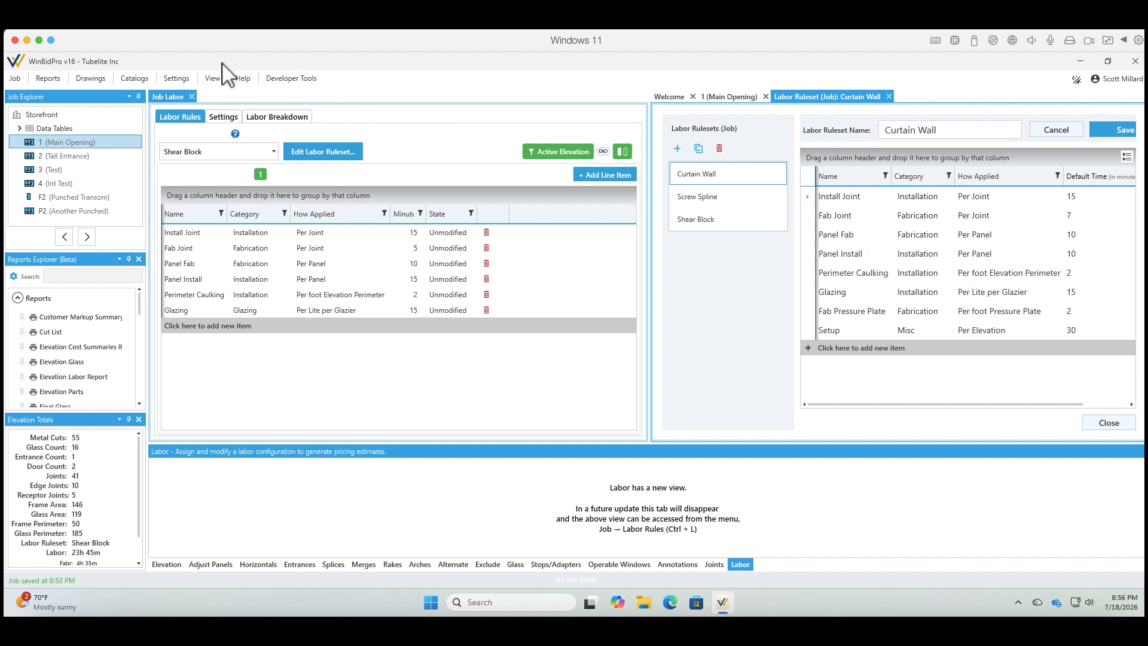
left_click(177, 79)
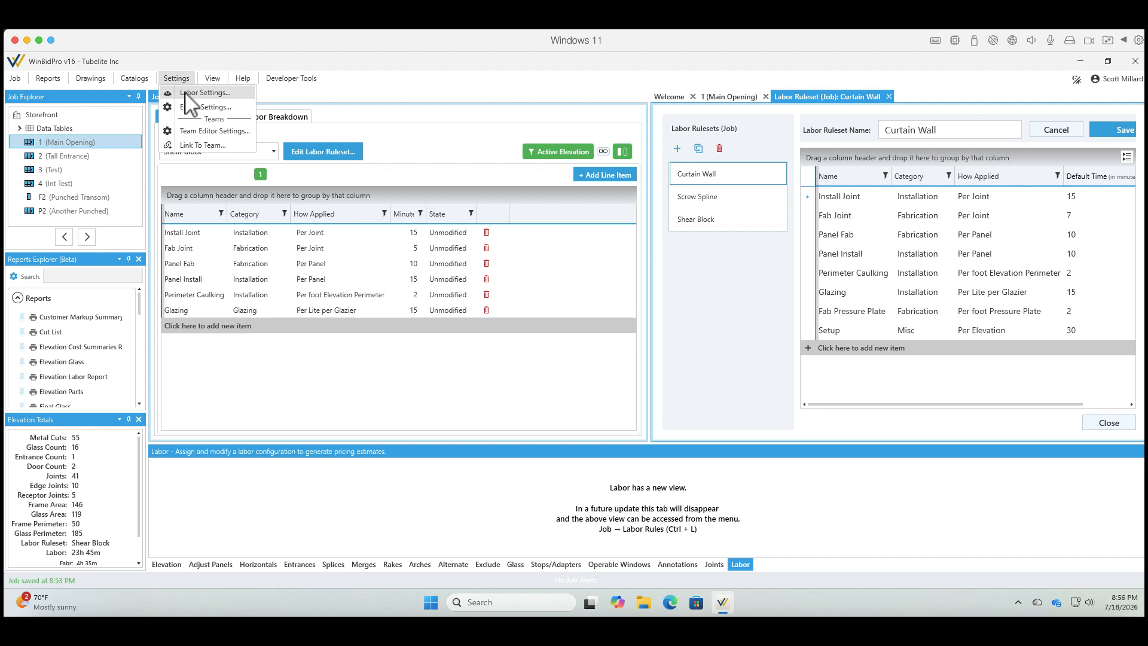
mouse_move(212, 78)
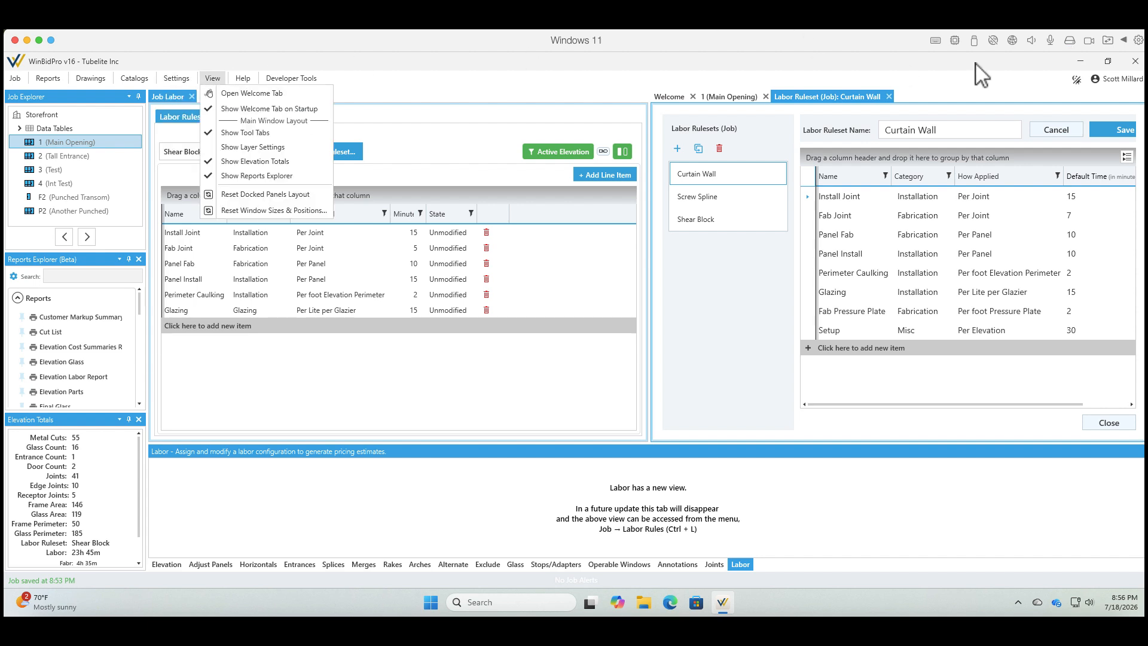
left_click(745, 337)
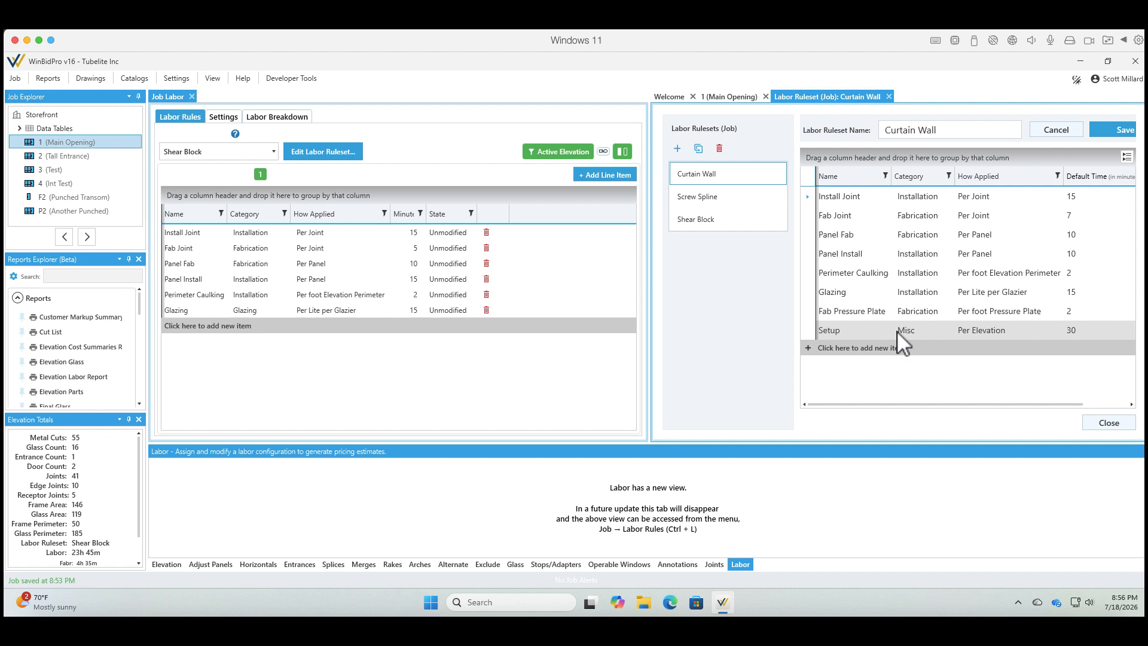